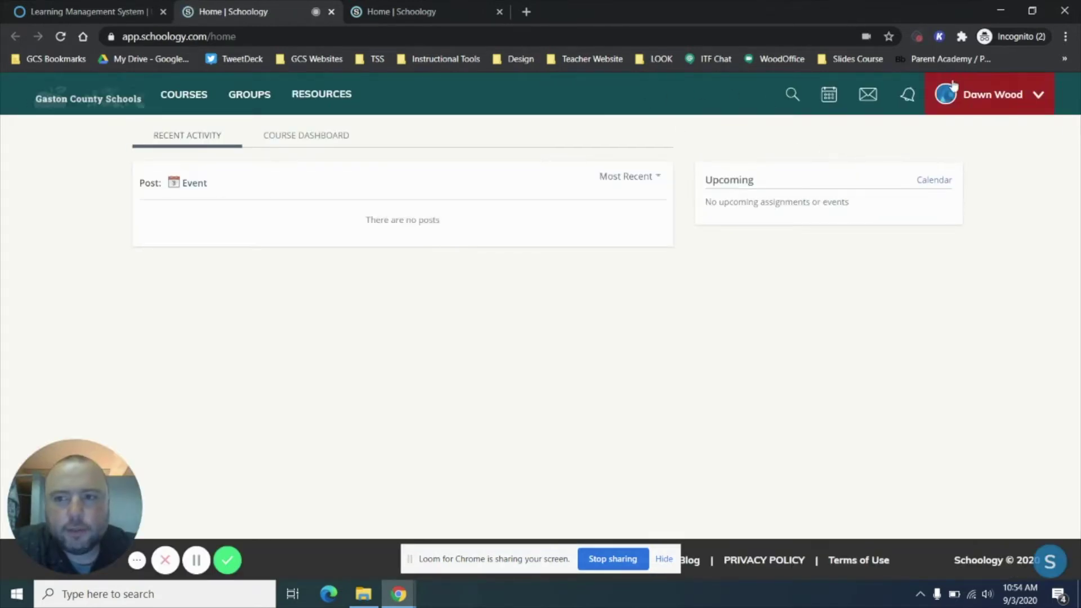
# Glance at the linked child accounts and the parent's own empty course list
pyautogui.click(1039, 100)
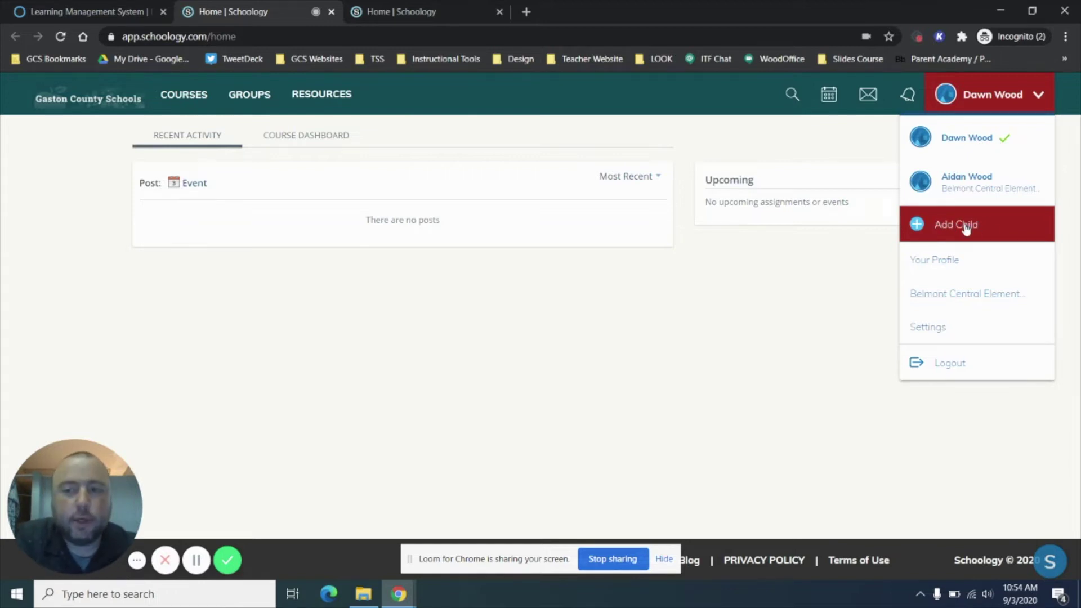
pyautogui.click(528, 435)
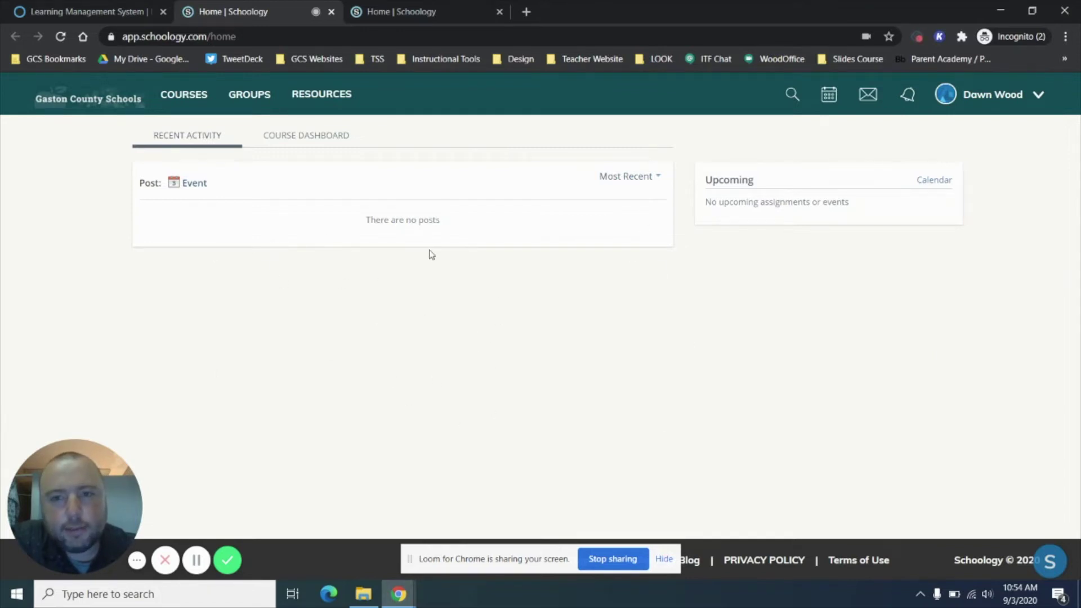
pyautogui.click(194, 97)
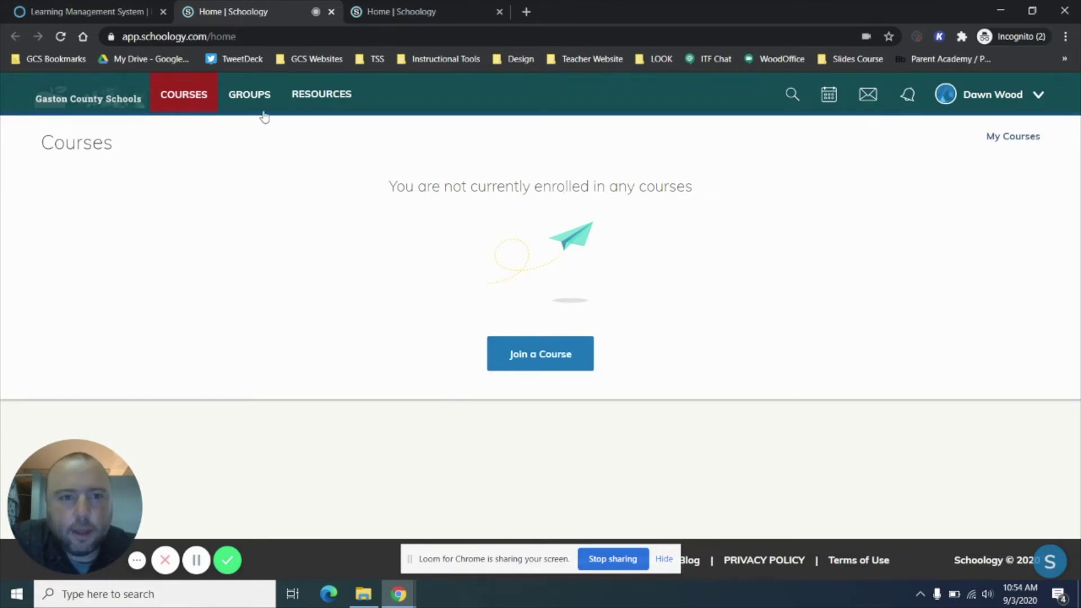
pyautogui.click(577, 97)
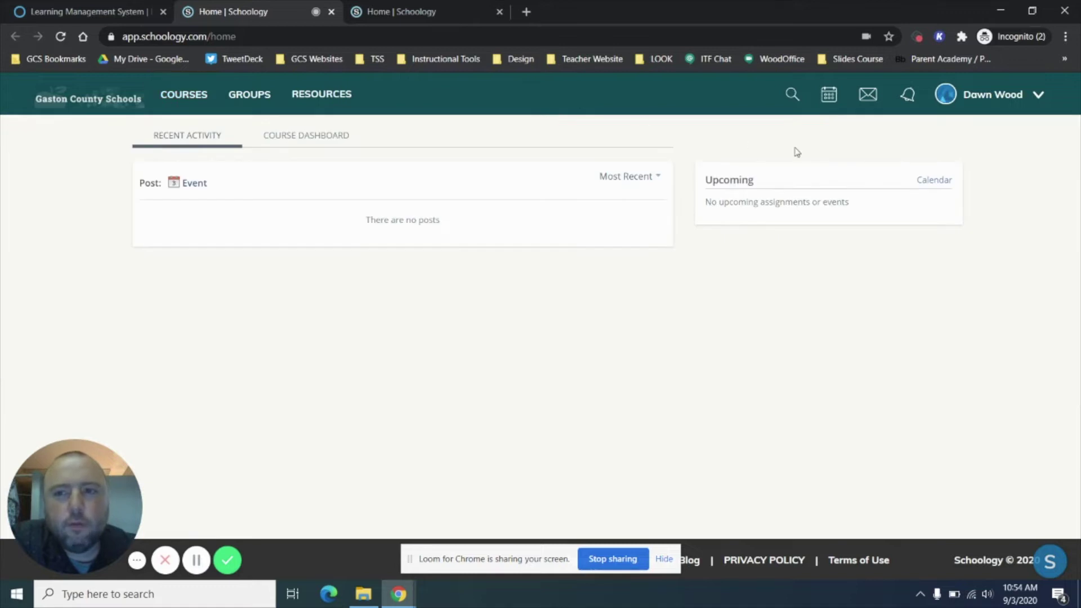
# Start a new message to the suggested teacher, then discard it unsent
pyautogui.click(868, 94)
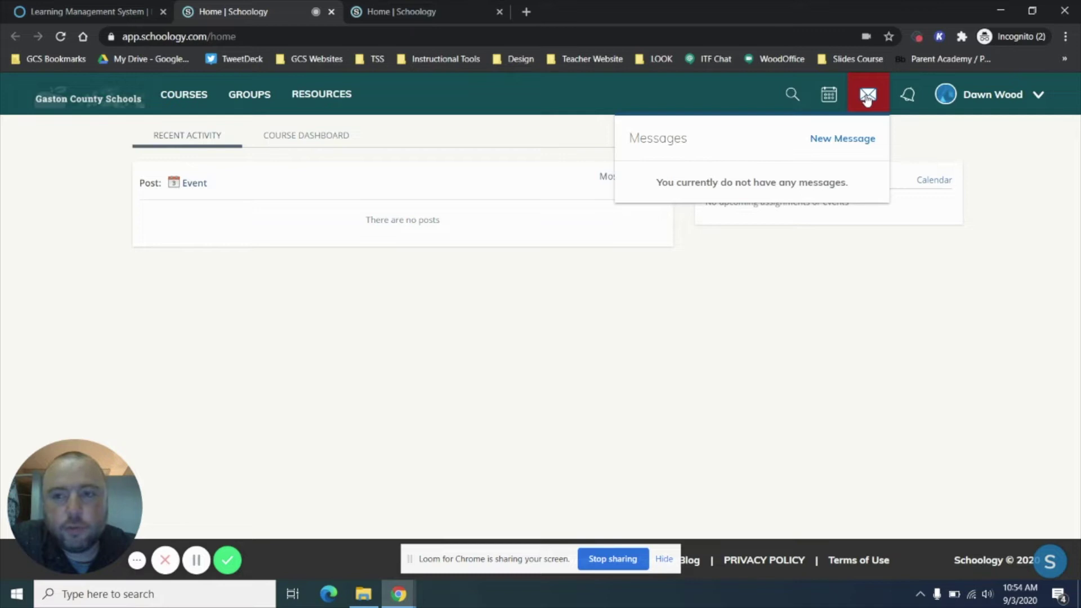
pyautogui.click(849, 144)
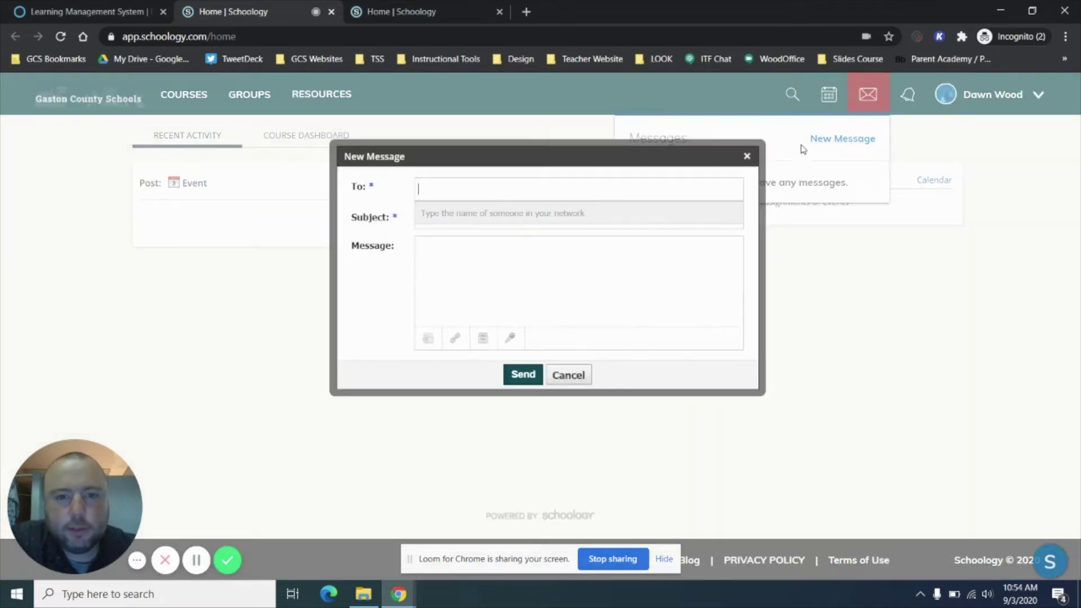
pyautogui.write('brid')
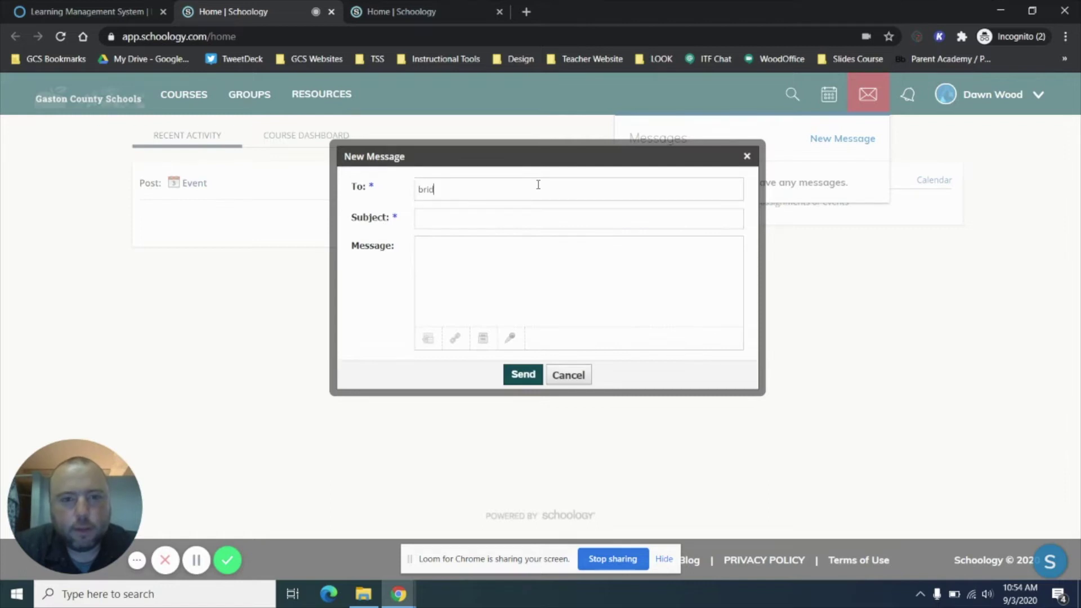
pyautogui.click(511, 218)
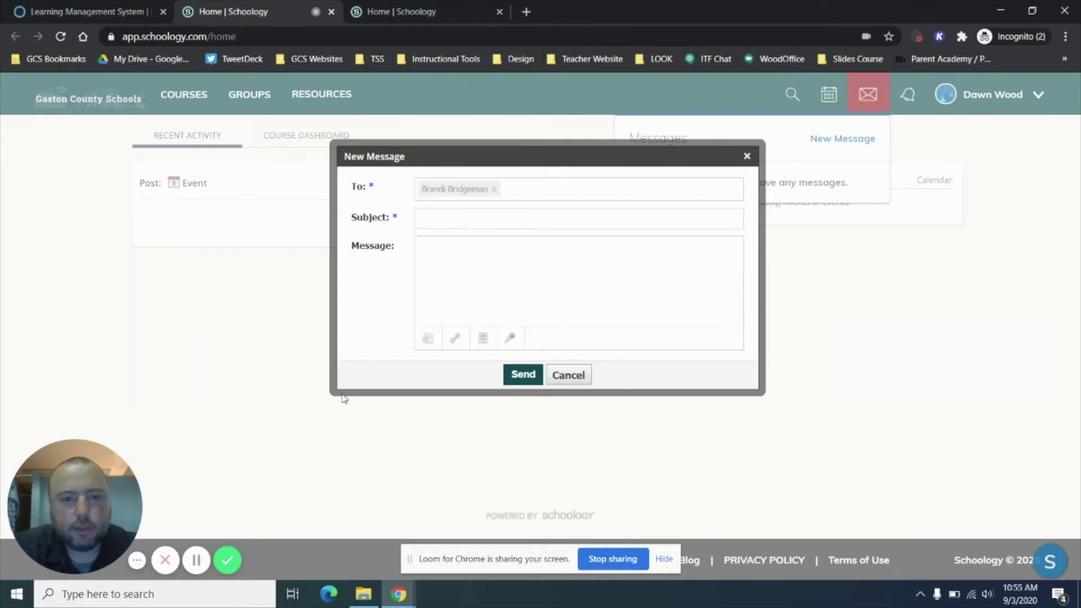
pyautogui.click(568, 375)
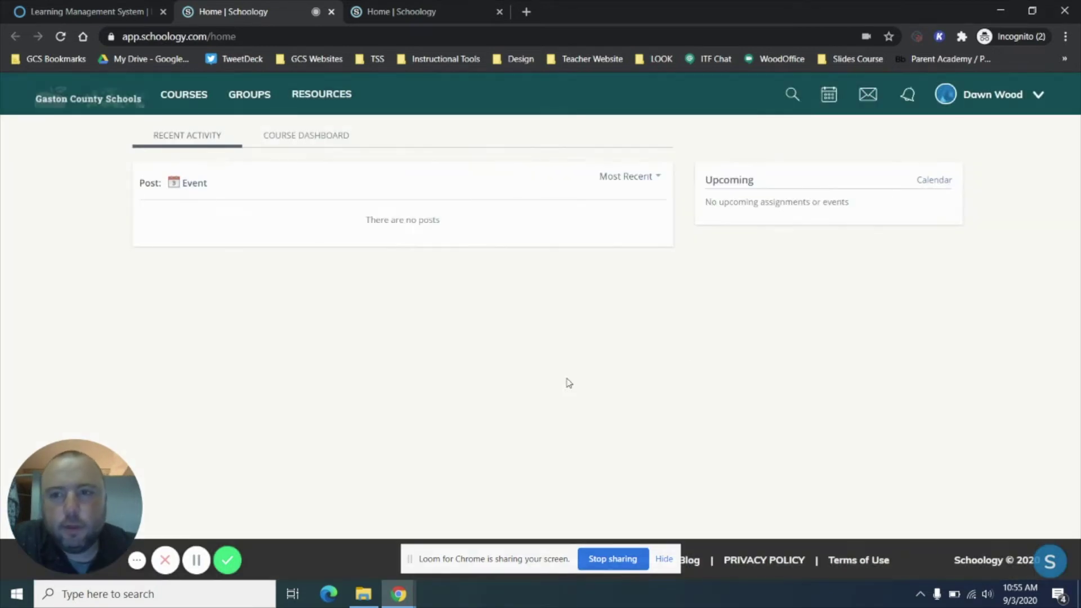
pyautogui.click(1040, 99)
pyautogui.click(981, 184)
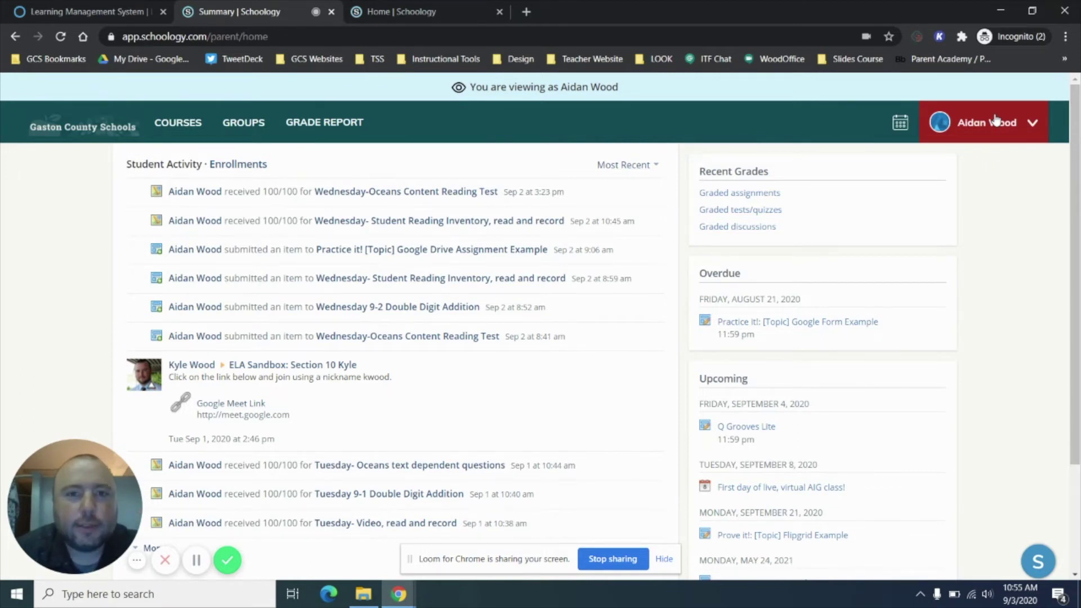
pyautogui.click(168, 136)
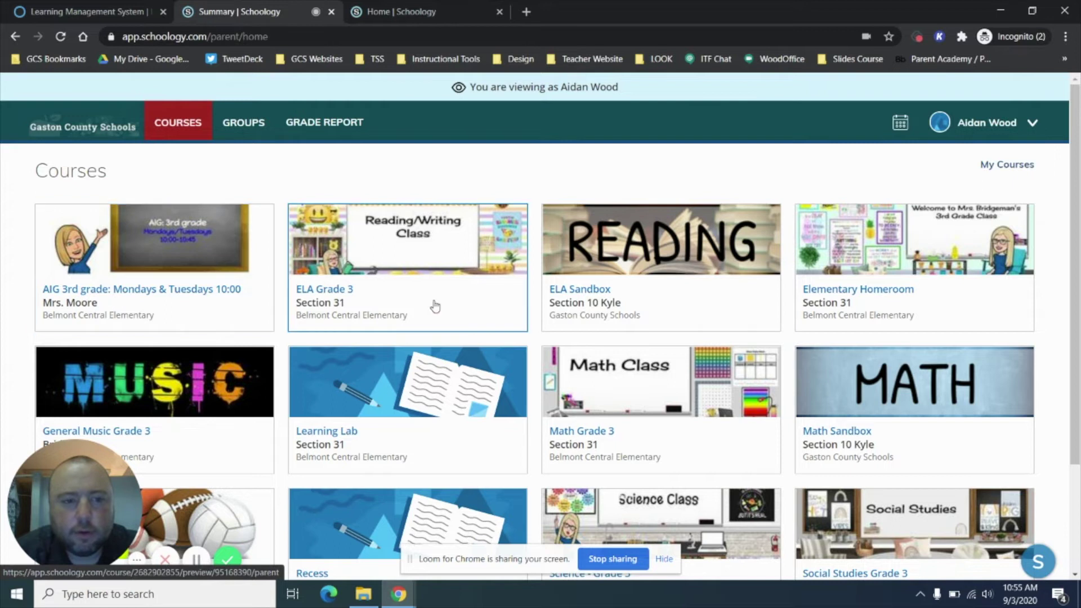
pyautogui.click(402, 263)
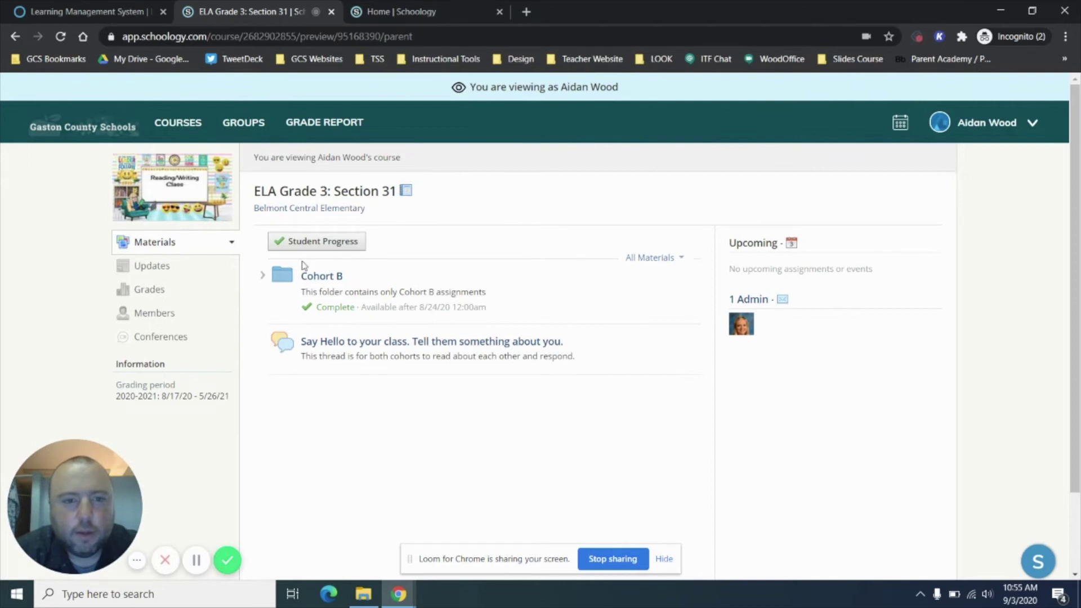
pyautogui.click(181, 128)
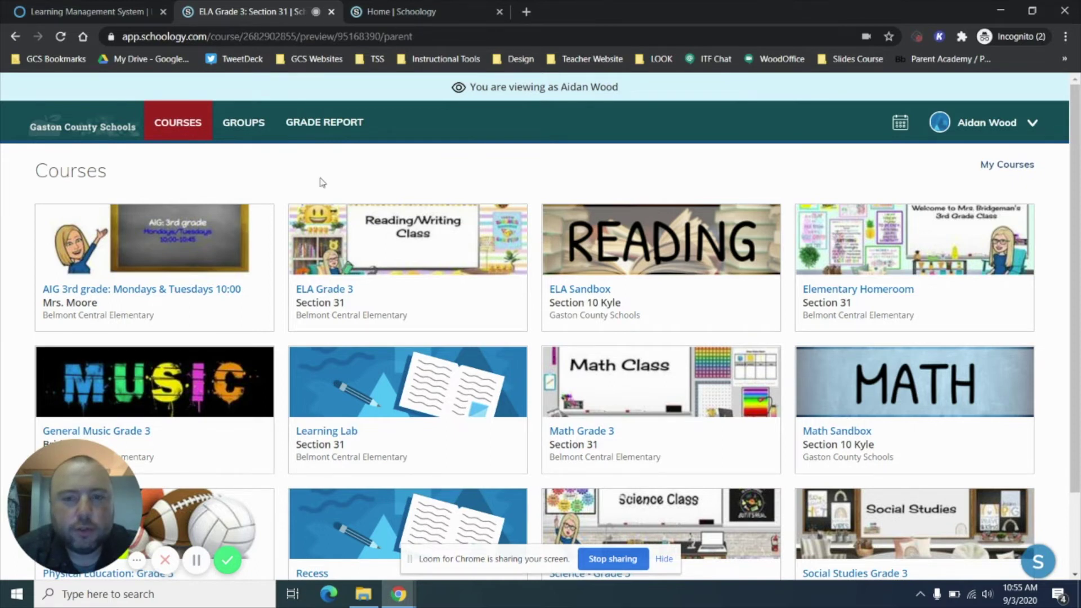
pyautogui.scroll(-1, 335, 183)
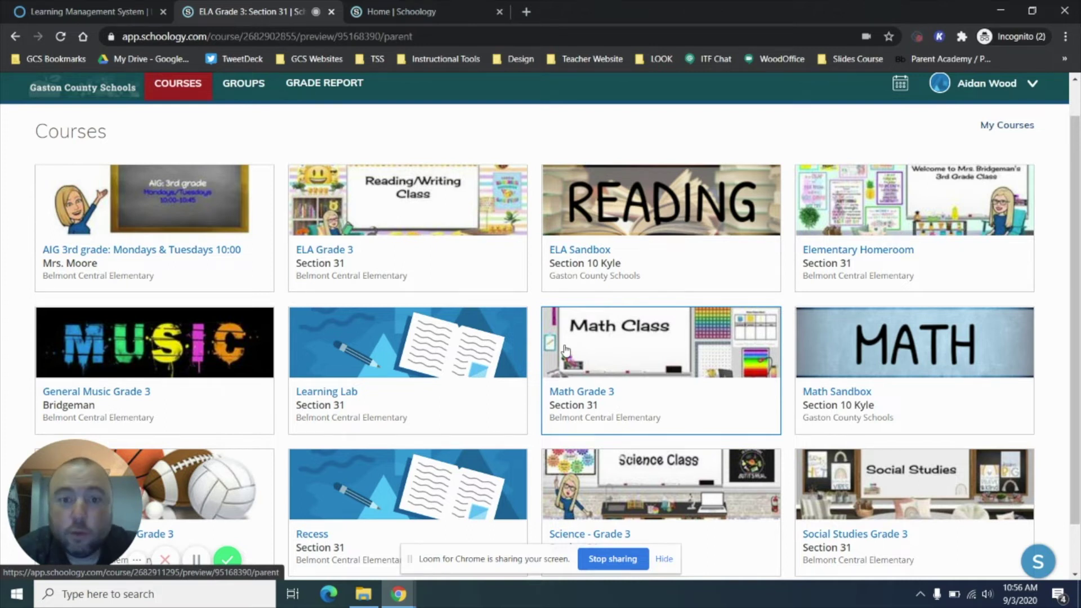
pyautogui.scroll(1, 471, 152)
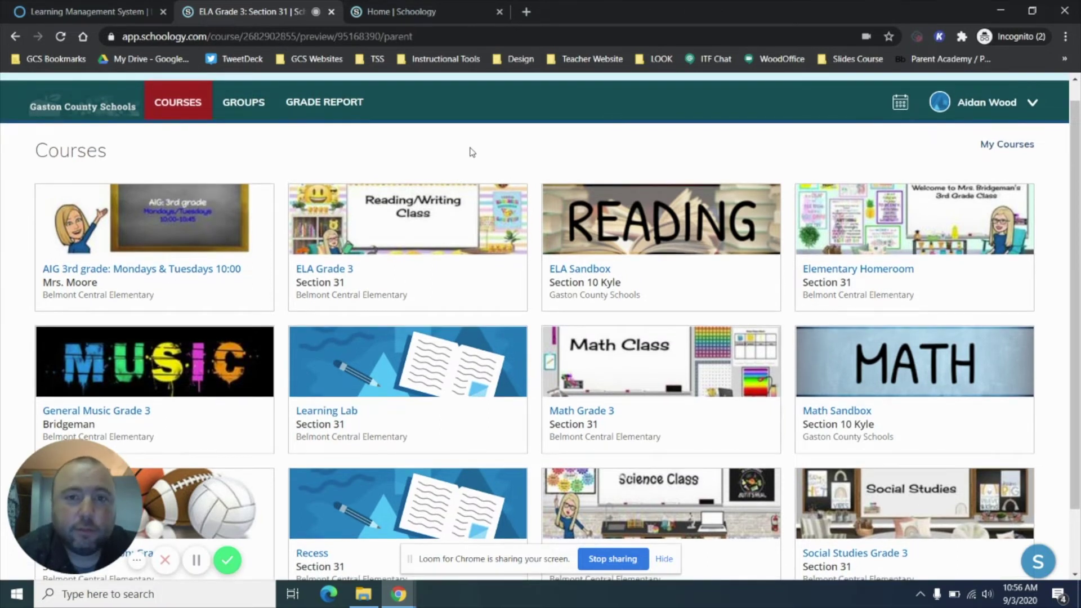
pyautogui.scroll(1, 471, 152)
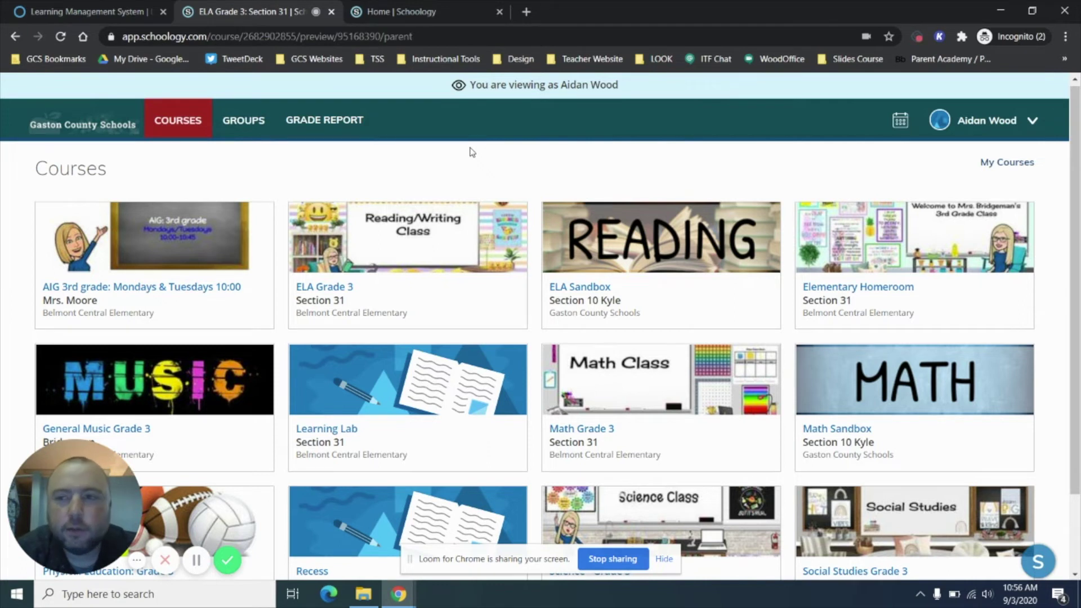
# Open Aidan's grade report, expand the ELA Sandbox grades, then bring up the account switcher
pyautogui.click(309, 123)
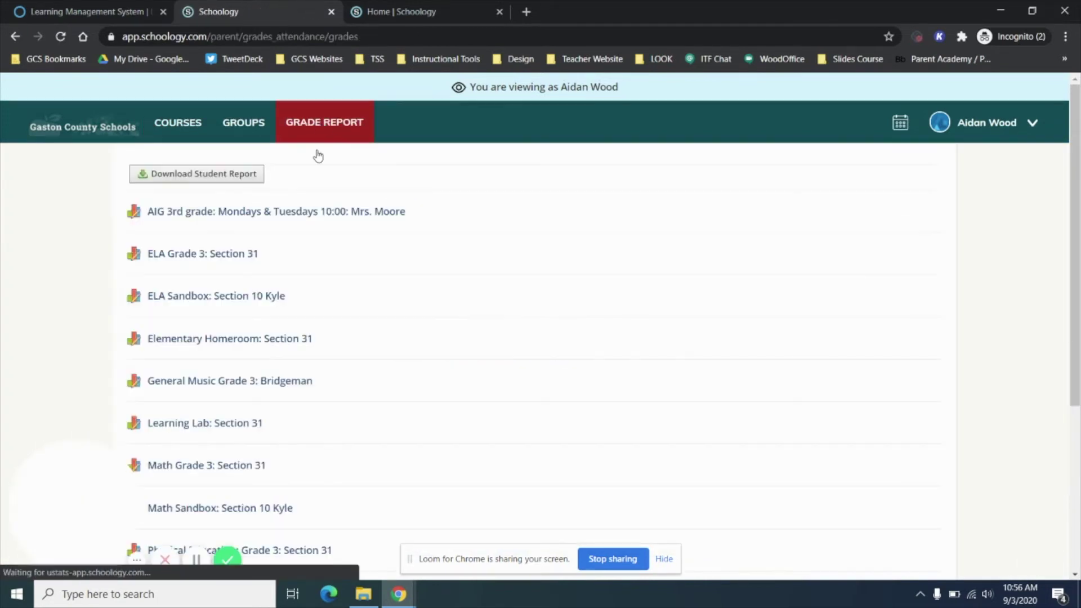
pyautogui.scroll(-1, 76, 300)
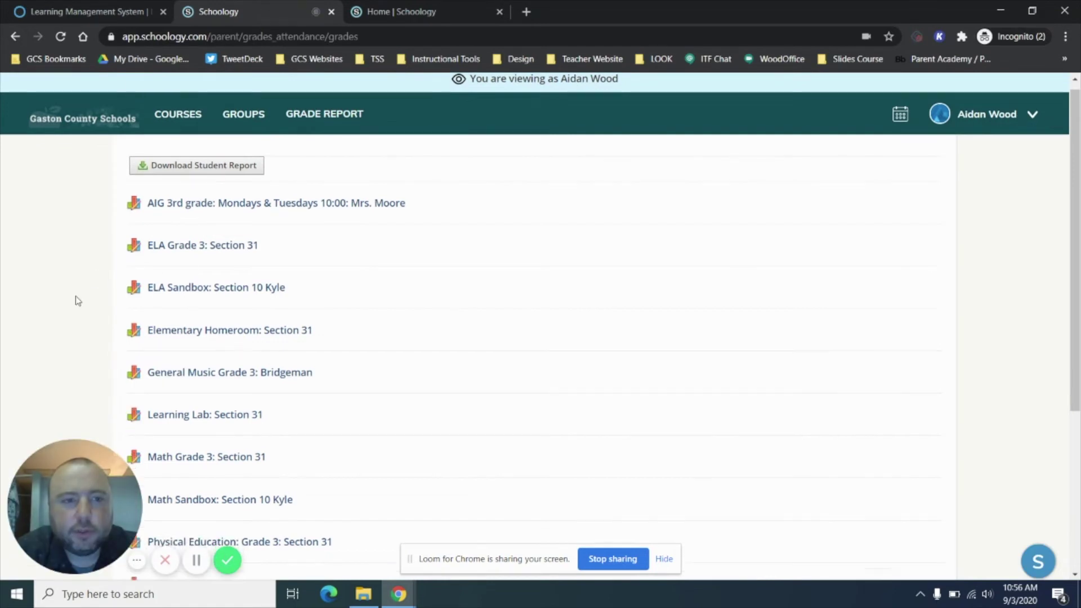
pyautogui.scroll(1, 76, 300)
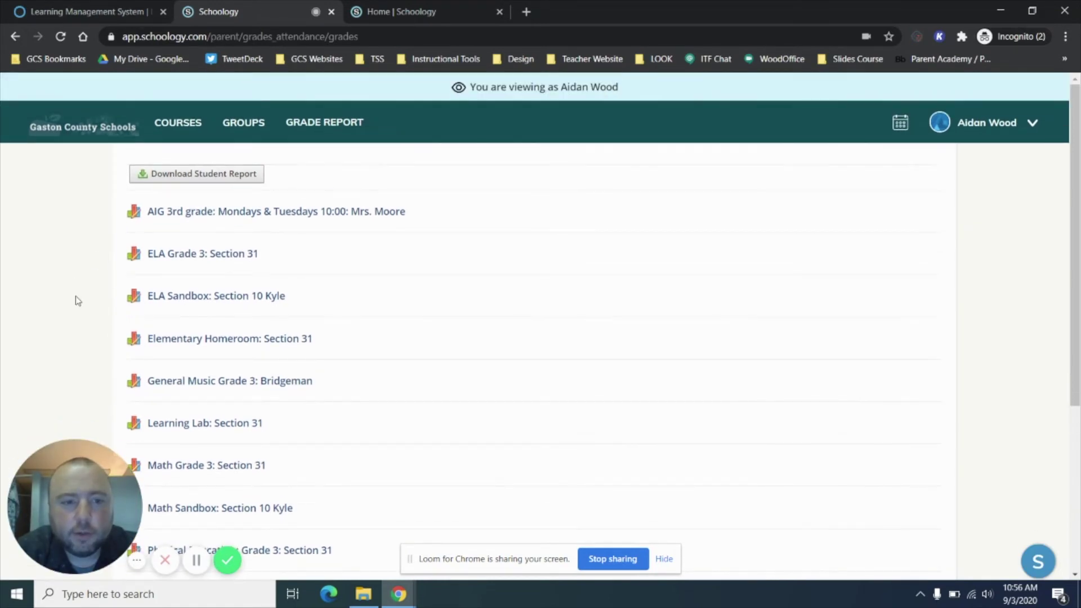
pyautogui.click(184, 298)
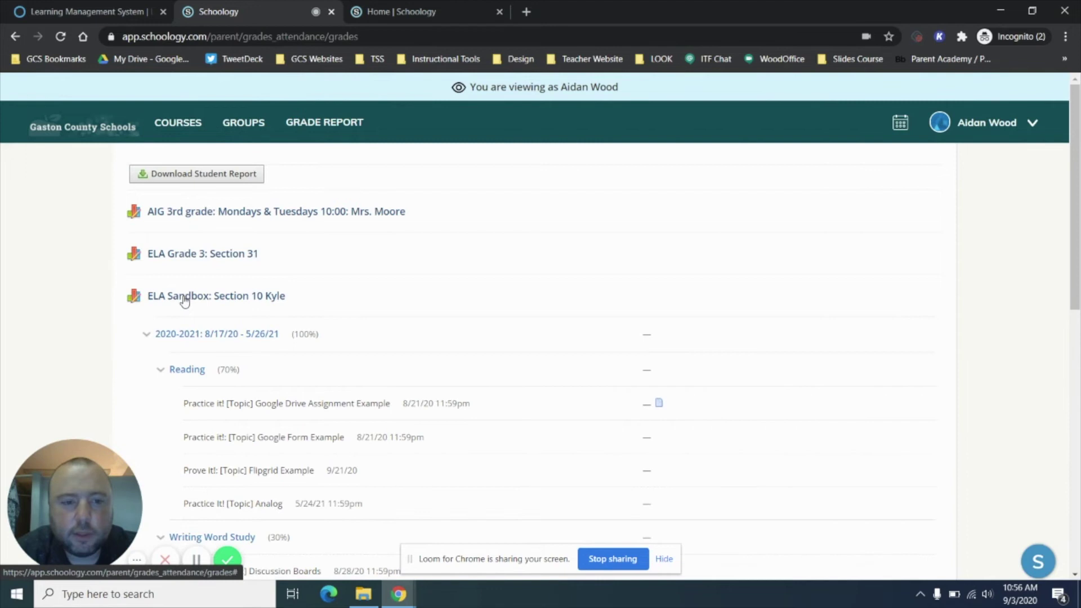
pyautogui.scroll(-1, 111, 317)
pyautogui.scroll(-2, 110, 317)
pyautogui.scroll(-2, 111, 317)
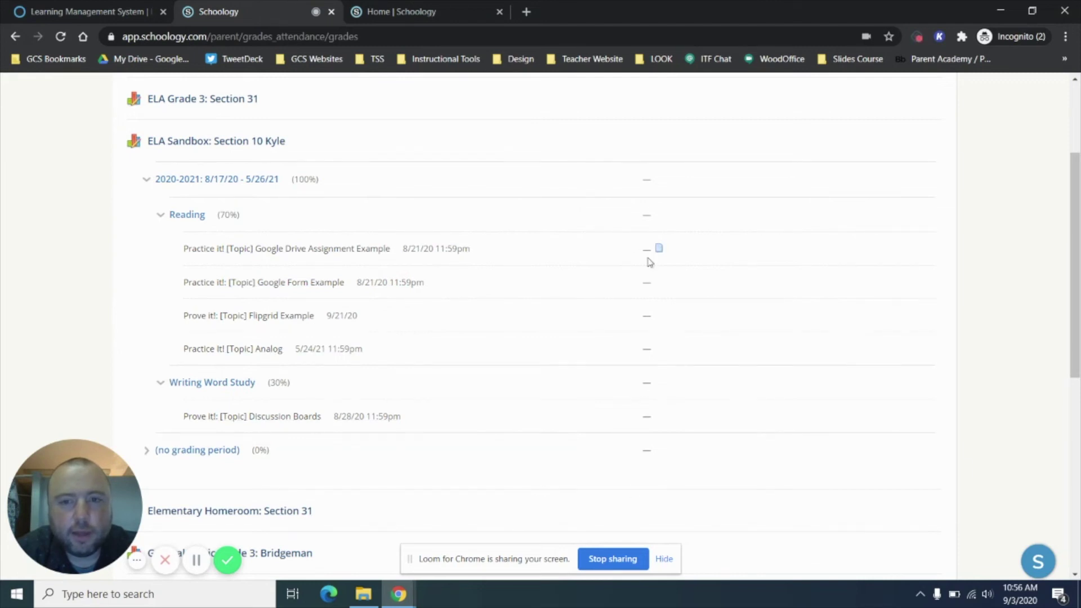
pyautogui.scroll(2, 48, 234)
pyautogui.scroll(2, 48, 235)
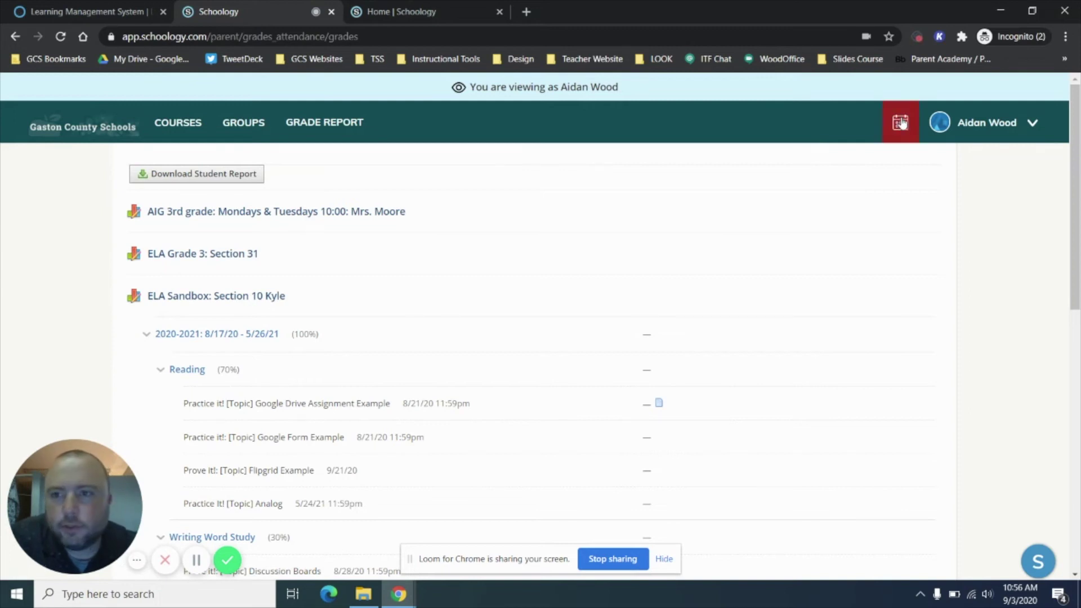
pyautogui.click(984, 127)
pyautogui.click(964, 166)
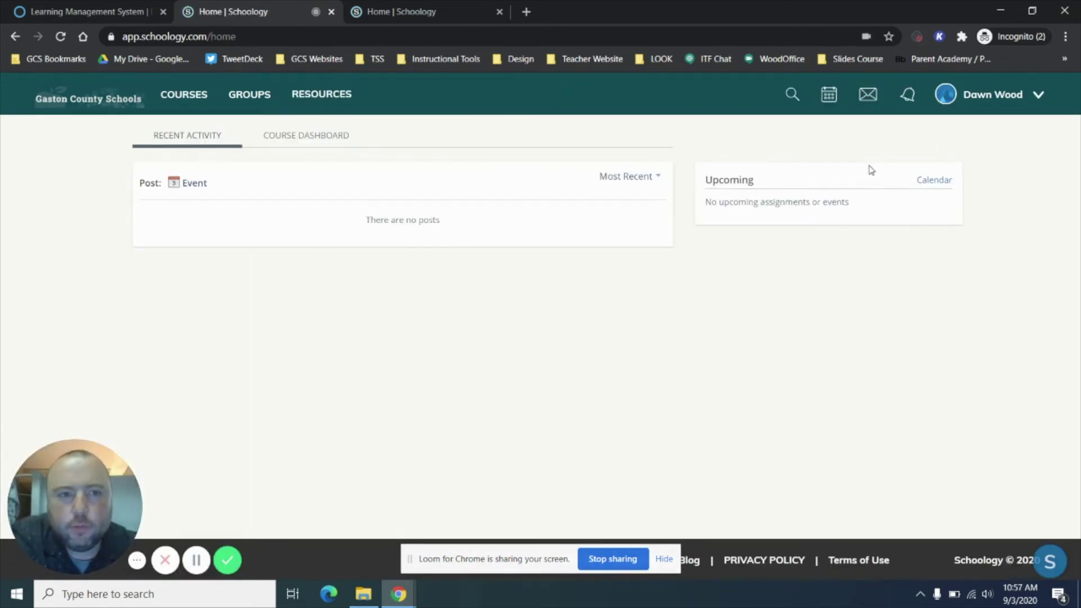
pyautogui.click(1037, 99)
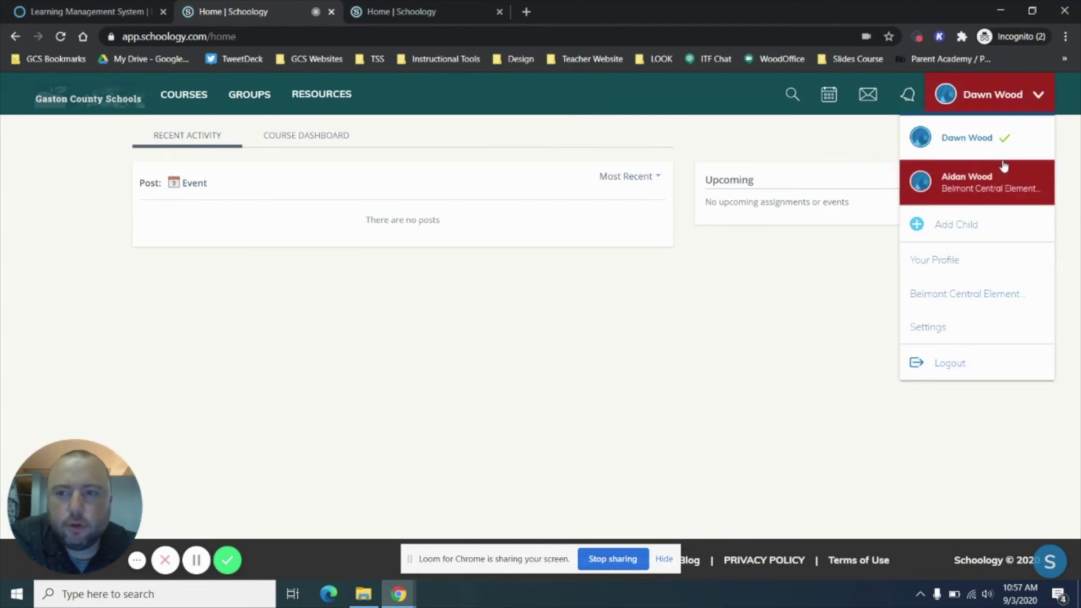
pyautogui.click(948, 326)
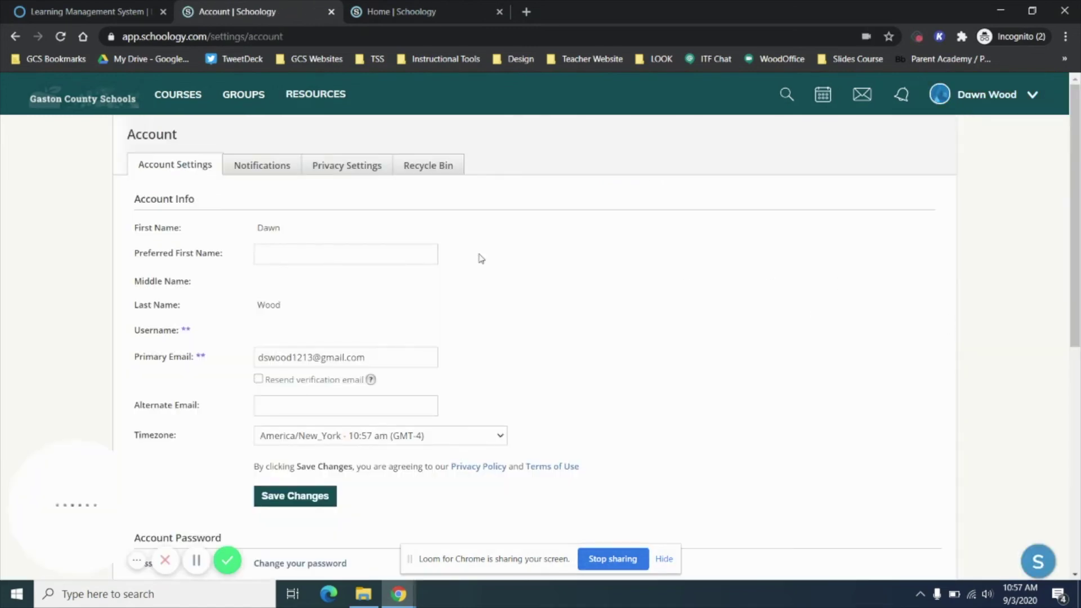
pyautogui.click(256, 165)
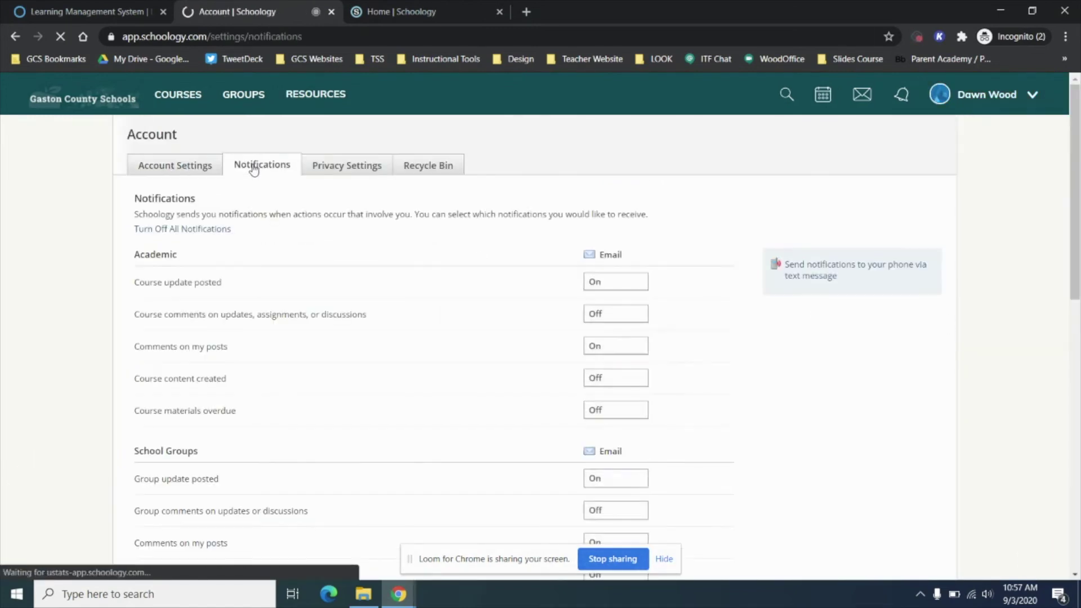
pyautogui.scroll(-1, 122, 299)
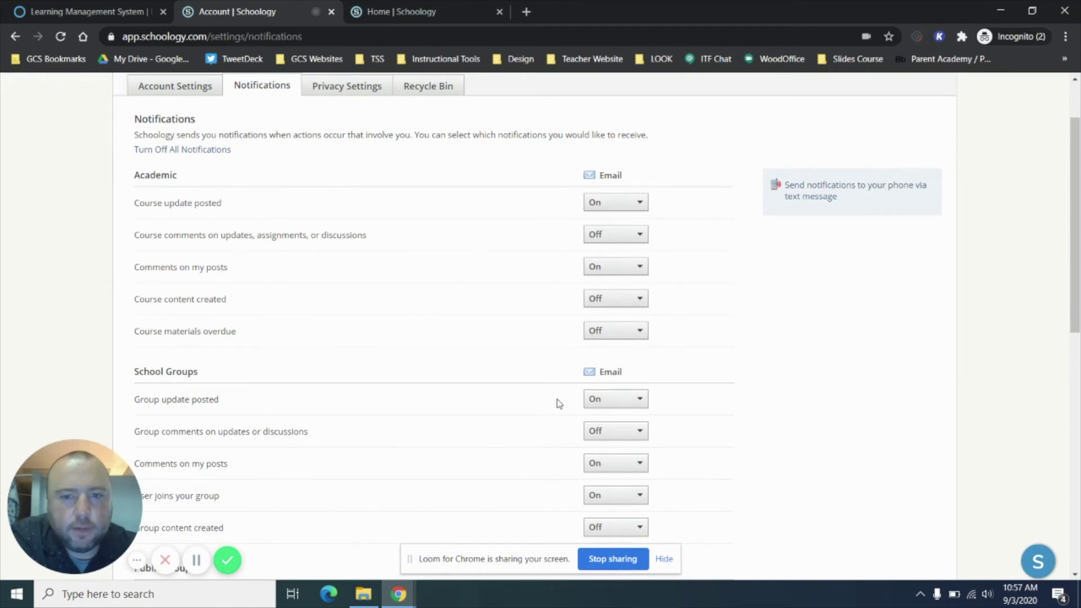
pyautogui.scroll(-1, 557, 404)
pyautogui.scroll(-2, 557, 403)
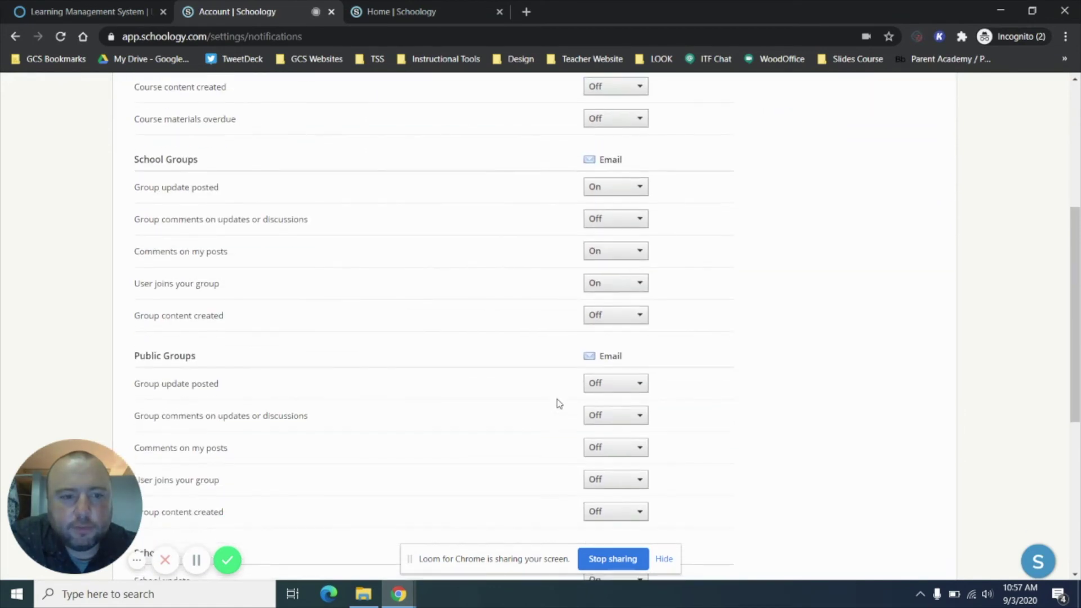
pyautogui.scroll(-1, 557, 404)
pyautogui.scroll(-1, 557, 403)
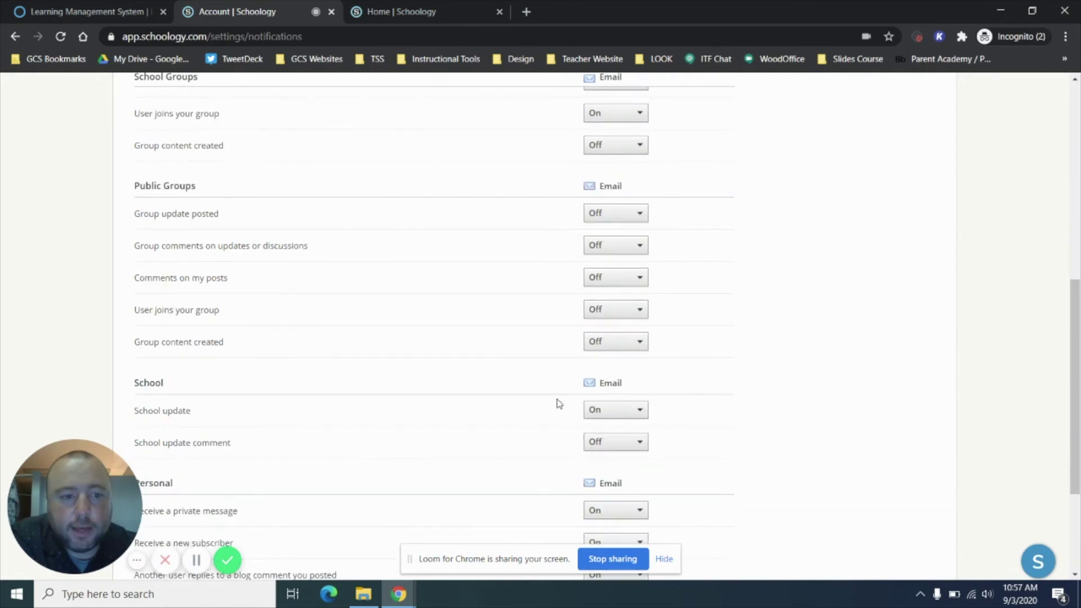
pyautogui.scroll(-1, 557, 404)
pyautogui.scroll(2, 558, 404)
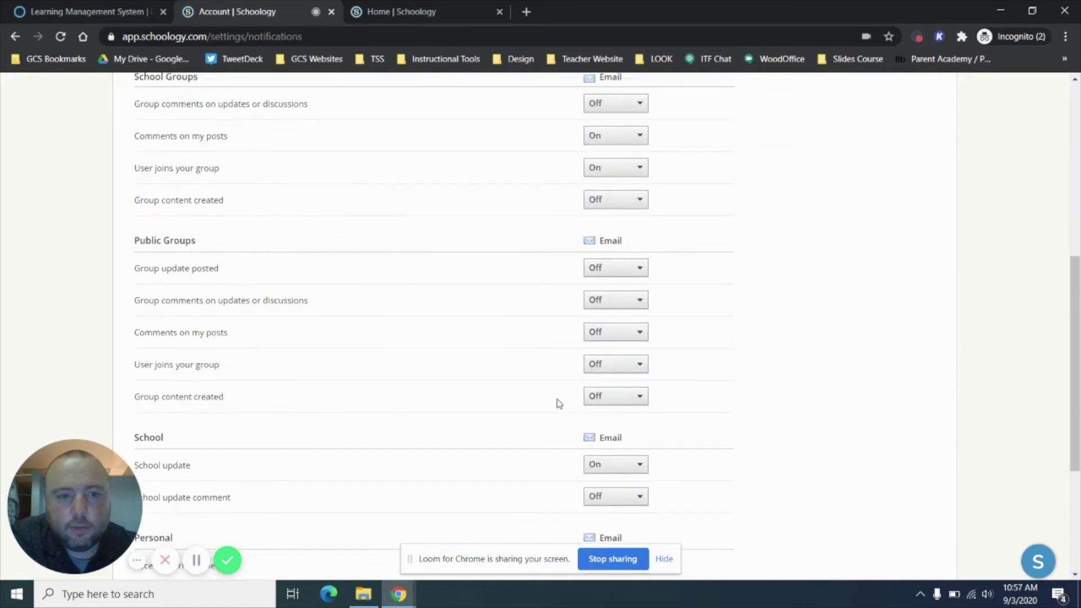
pyautogui.scroll(2, 557, 403)
pyautogui.scroll(2, 558, 403)
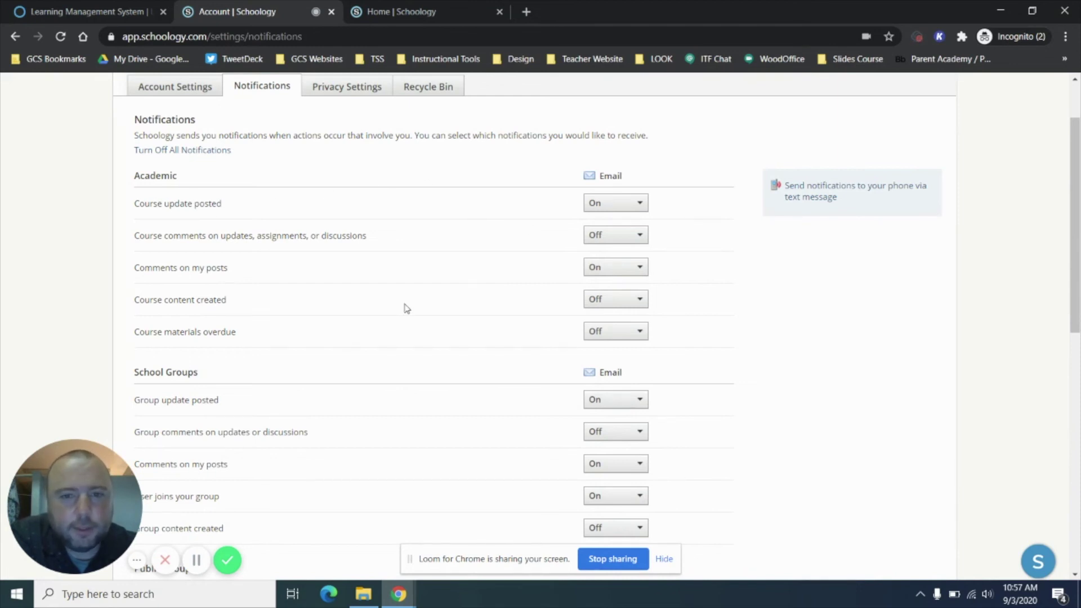
pyautogui.scroll(-3, 722, 372)
pyautogui.scroll(-3, 722, 372)
pyautogui.scroll(-3, 722, 371)
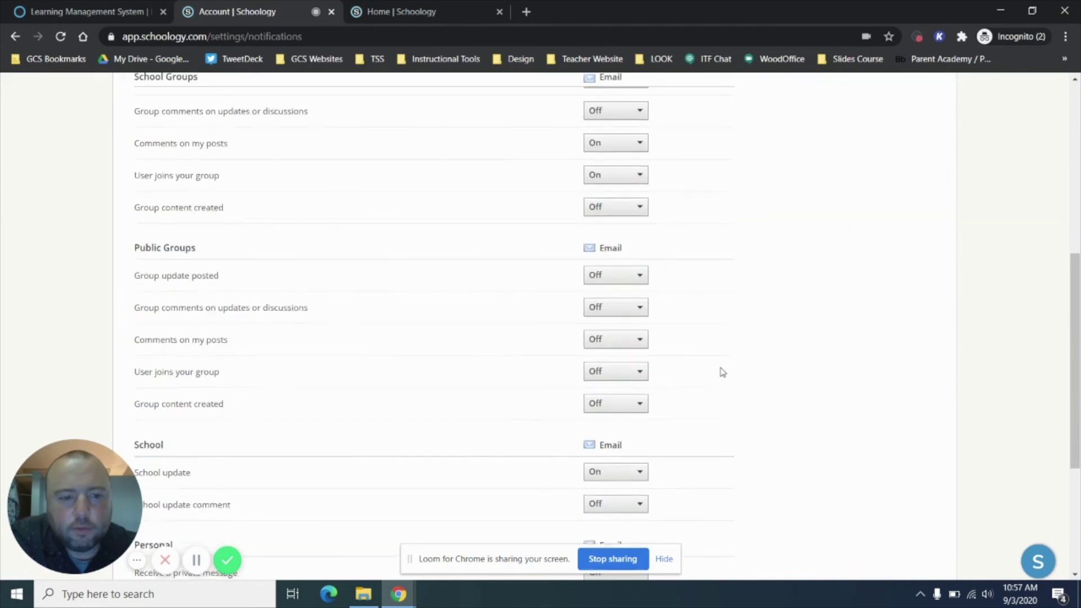
pyautogui.scroll(-2, 721, 372)
pyautogui.scroll(-2, 722, 371)
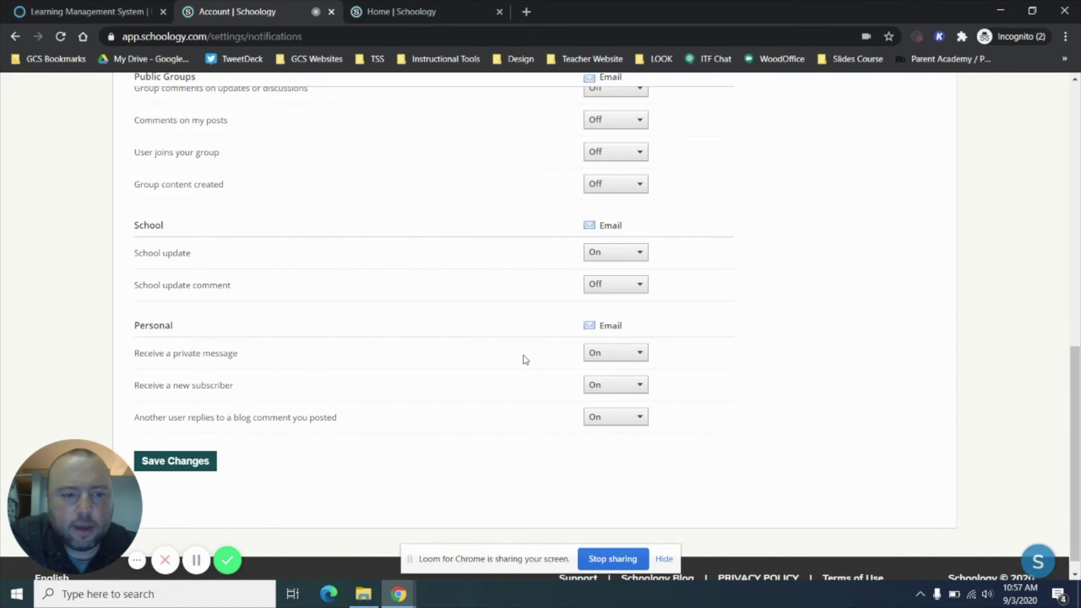
pyautogui.scroll(1, 523, 360)
pyautogui.scroll(1, 523, 359)
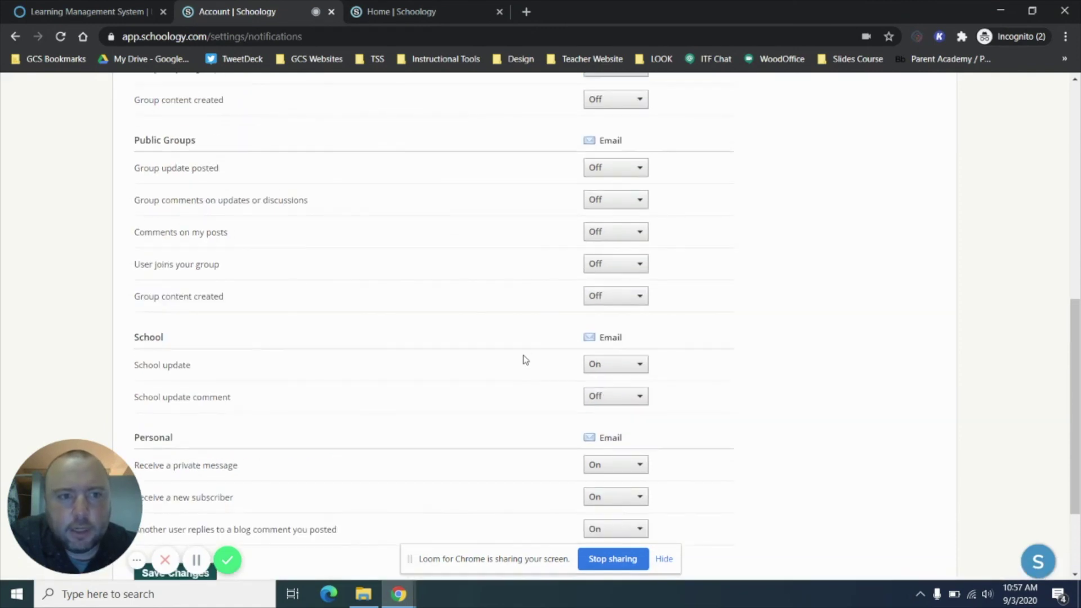
pyautogui.scroll(2, 522, 359)
pyautogui.scroll(2, 523, 359)
pyautogui.scroll(2, 523, 360)
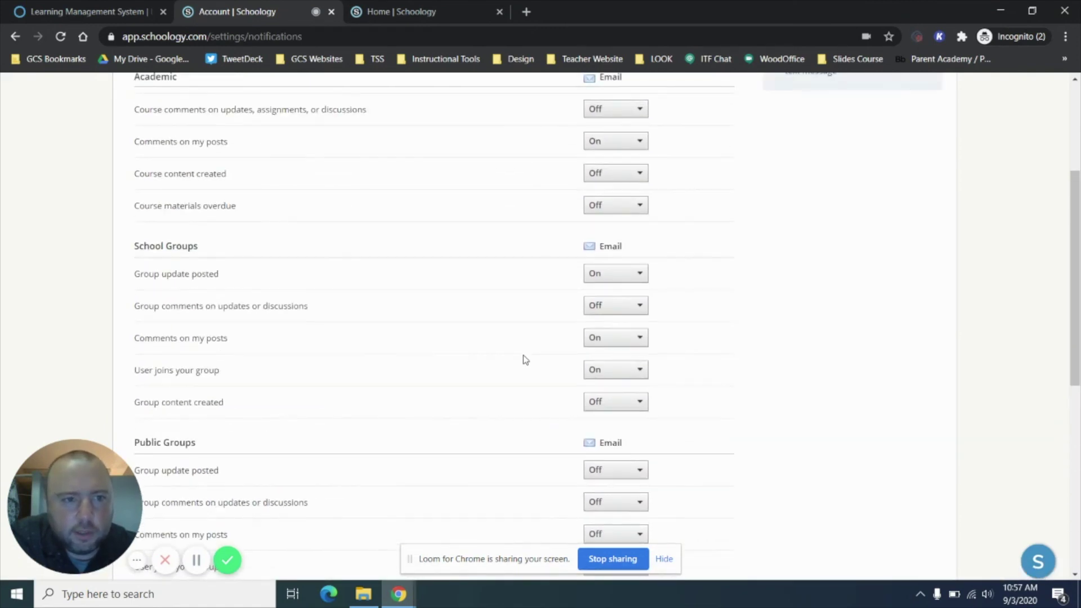
pyautogui.scroll(2, 523, 359)
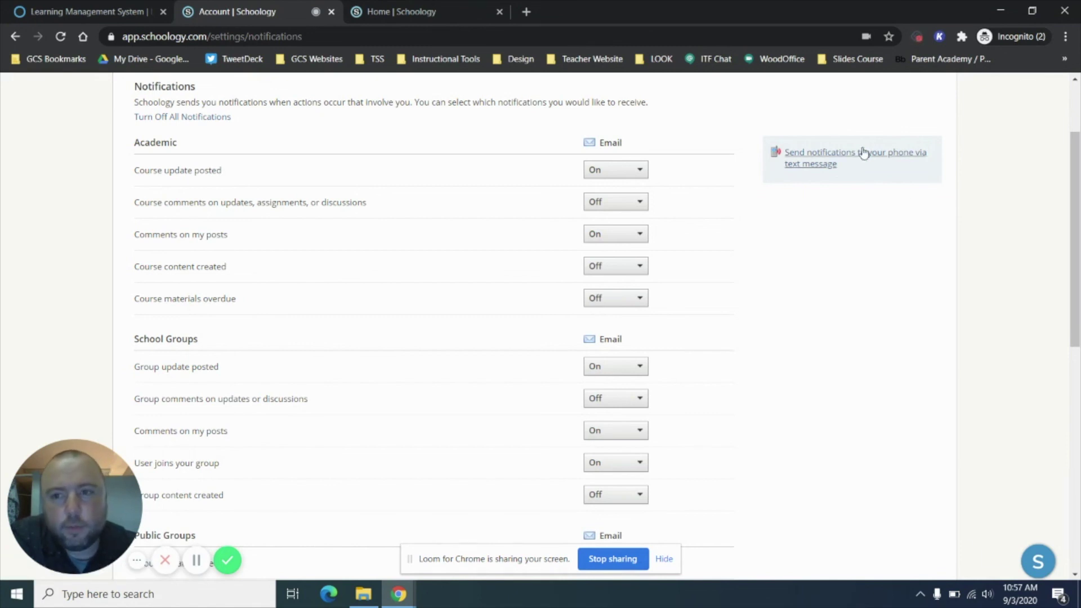
pyautogui.scroll(1, 852, 284)
pyautogui.scroll(2, 852, 284)
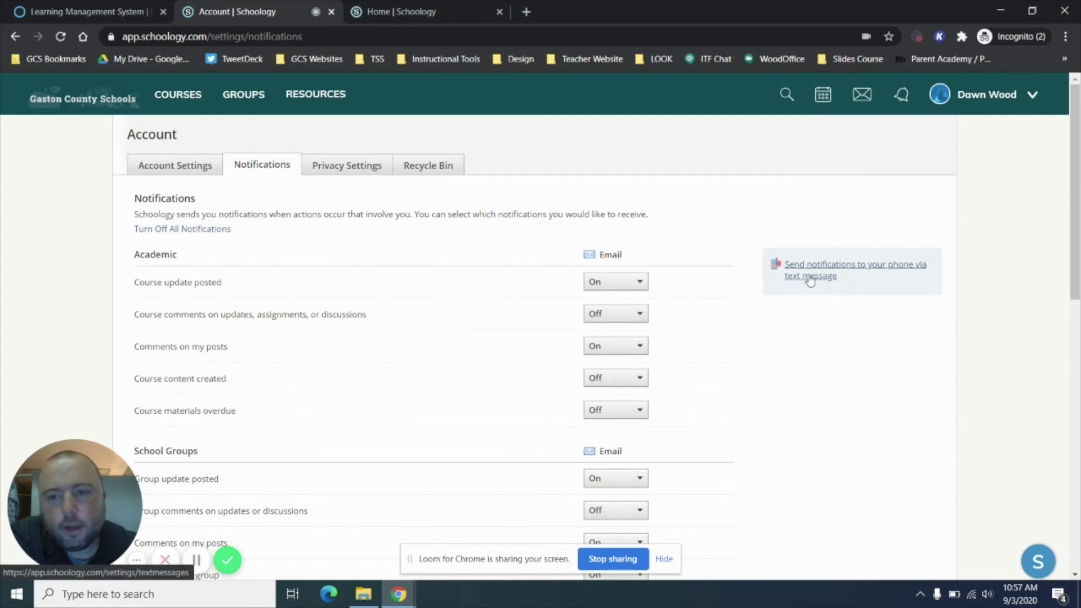
# Open the form for receiving notifications by text message
pyautogui.click(809, 277)
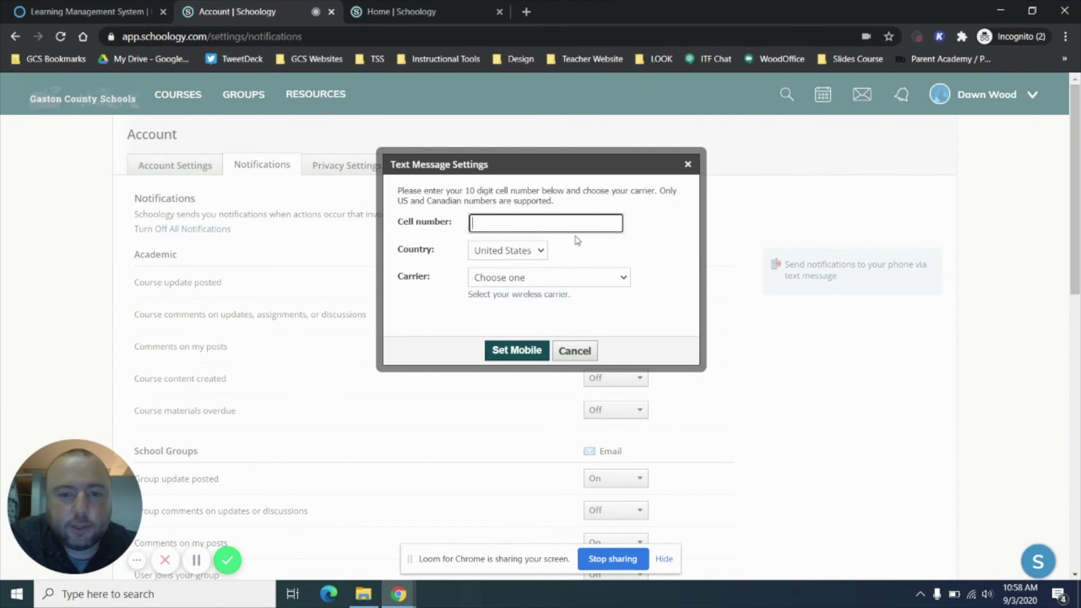
# Cancel the Text Message Settings form without entering a phone number
pyautogui.click(575, 350)
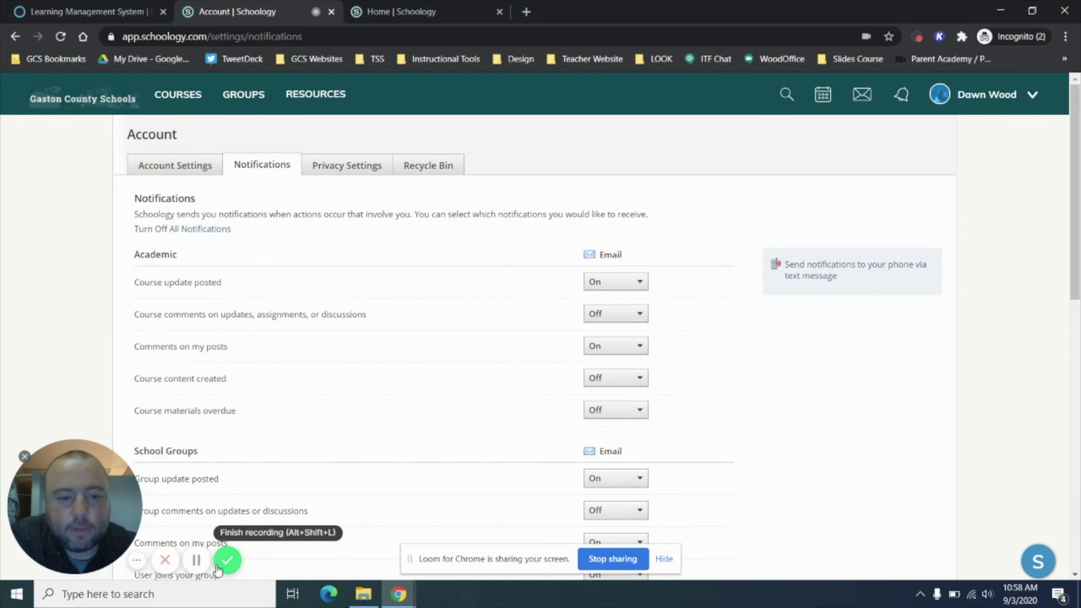